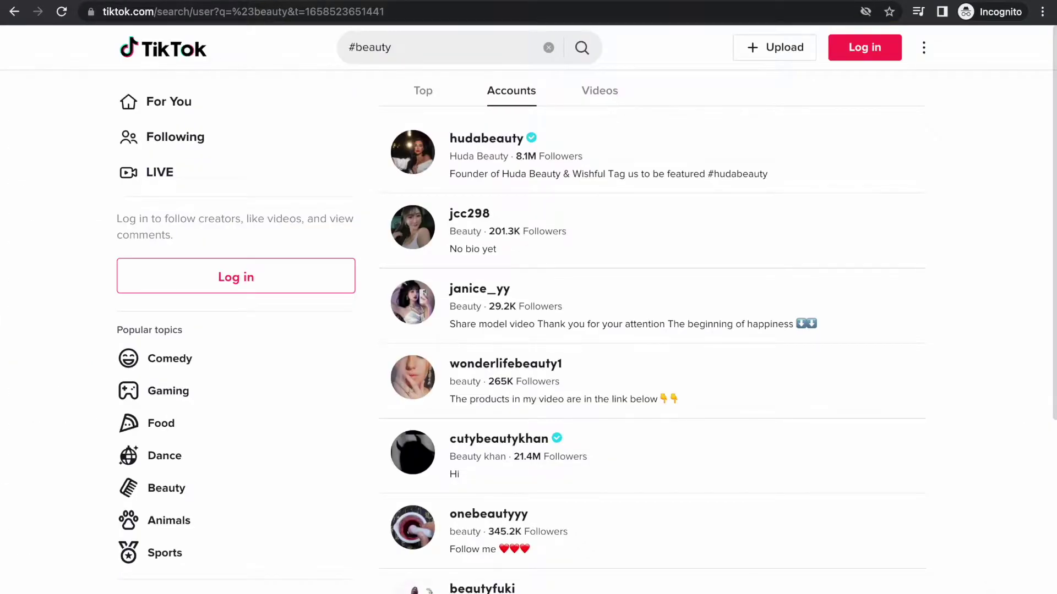
{"action": "scroll", "coordinate": [221, 302], "scroll_direction": "down", "scroll_amount": 15}
{"action": "scroll", "coordinate": [221, 302], "scroll_direction": "down", "scroll_amount": 10}
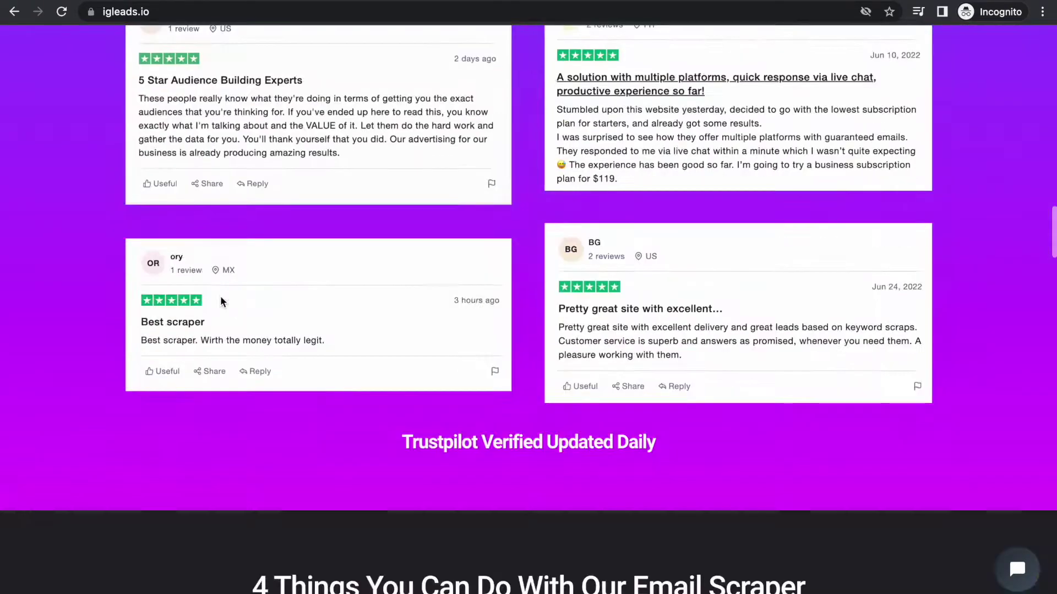
{"action": "scroll", "coordinate": [221, 301], "scroll_direction": "up", "scroll_amount": 5}
{"action": "scroll", "coordinate": [221, 301], "scroll_direction": "down", "scroll_amount": 1}
{"action": "scroll", "coordinate": [221, 301], "scroll_direction": "down", "scroll_amount": 1}
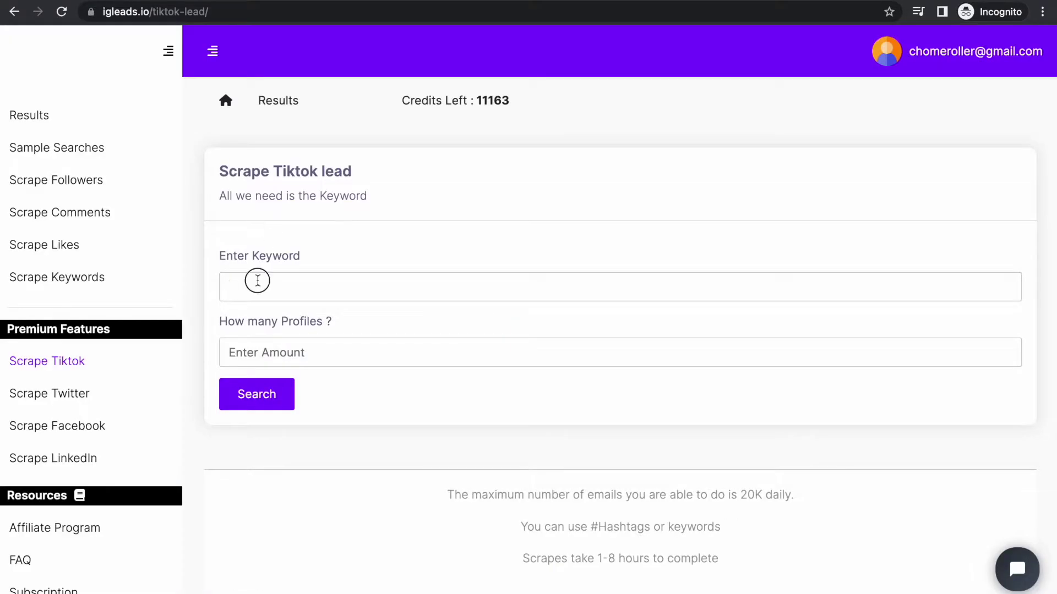
Enter the keyword 'beauty products' and a profile count of 50 on the TikTok lead form.
{"action": "left_click", "coordinate": [258, 282]}
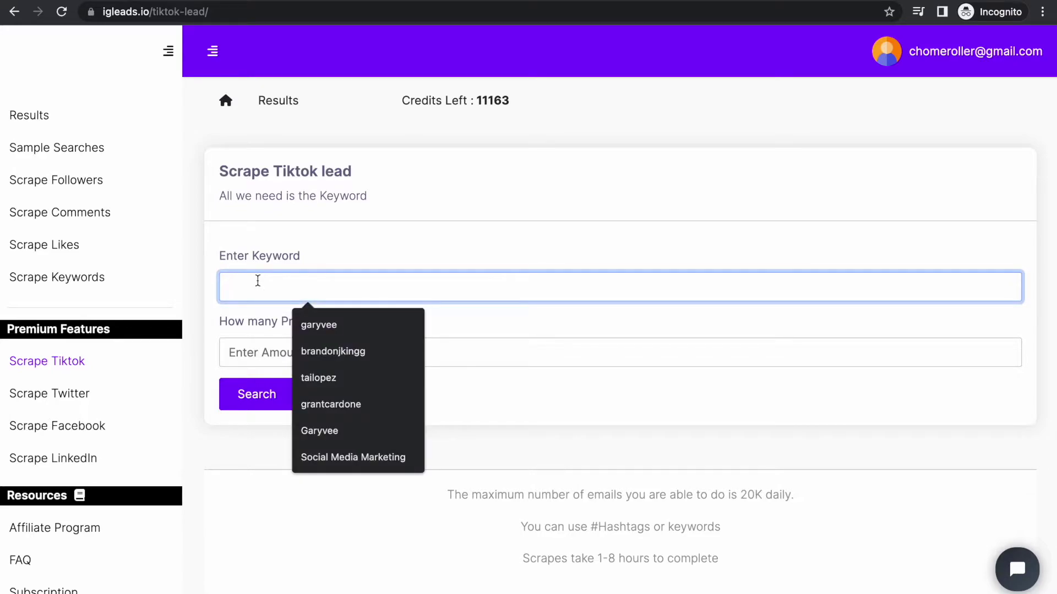
{"action": "type", "text": "beauty"}
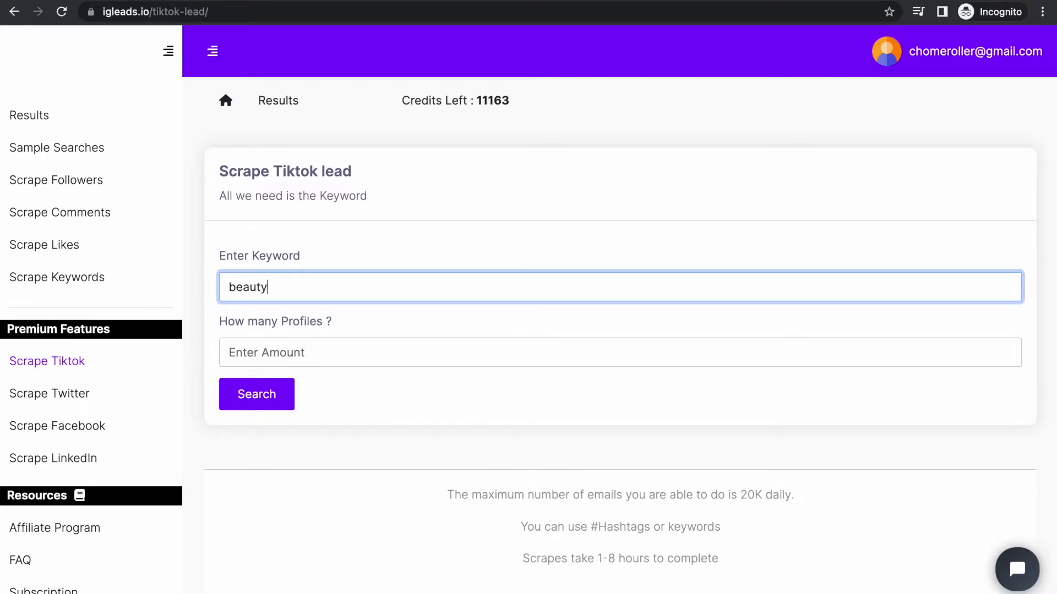
{"action": "type", "text": " pr"}
{"action": "type", "text": "oducts"}
{"action": "left_click", "coordinate": [318, 355]}
{"action": "type", "text": "50"}
{"action": "left_click", "coordinate": [414, 311]}
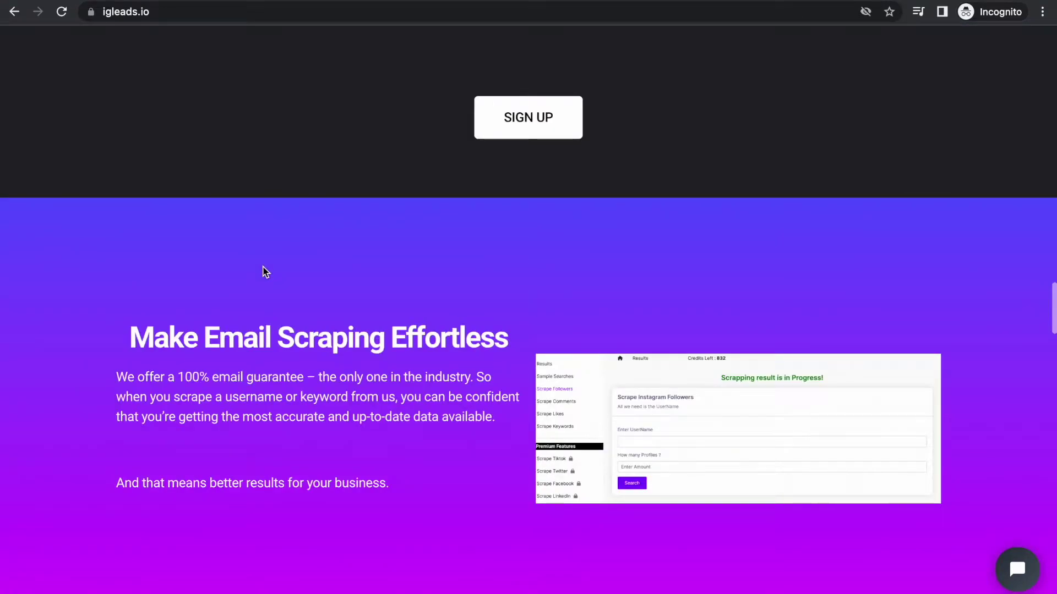
{"action": "scroll", "coordinate": [263, 272], "scroll_direction": "down", "scroll_amount": 10}
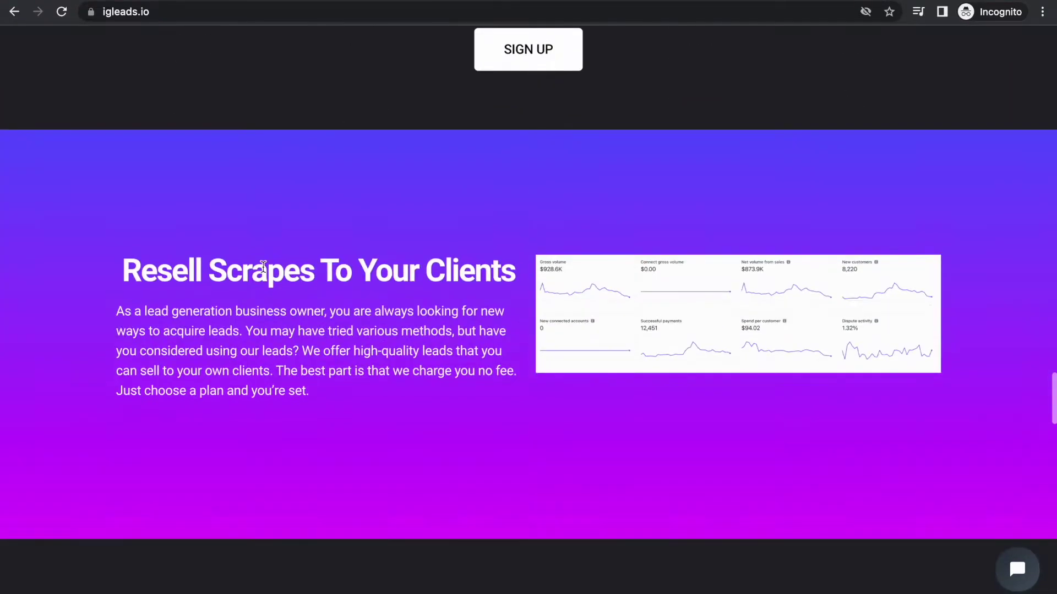
{"action": "scroll", "coordinate": [263, 271], "scroll_direction": "down", "scroll_amount": 8}
{"action": "scroll", "coordinate": [262, 271], "scroll_direction": "up", "scroll_amount": 2}
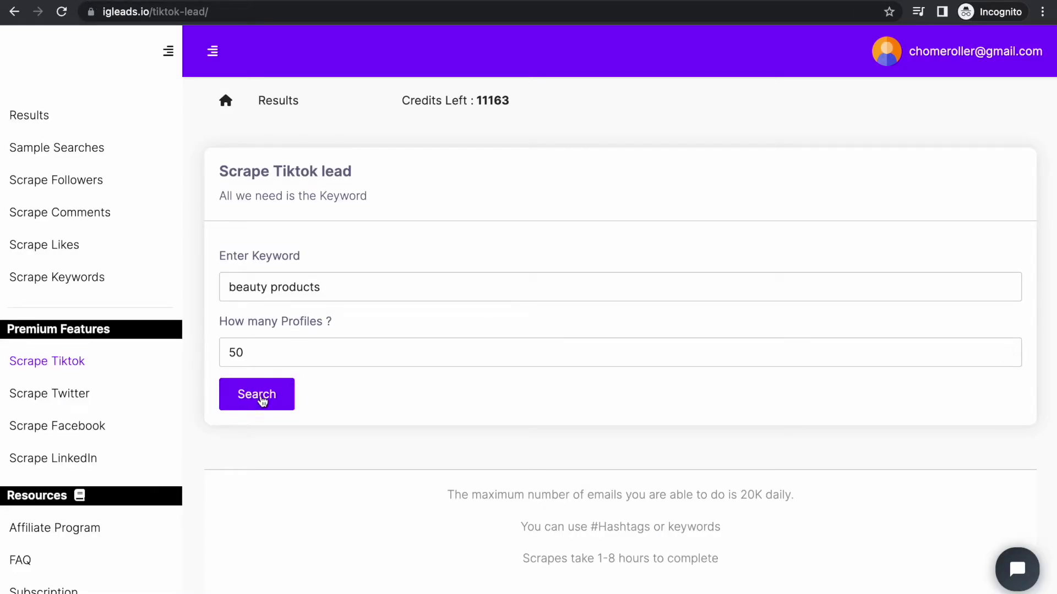
Submit the 'beauty products' TikTok scrape via Search so it appears as in progress.
{"action": "left_click", "coordinate": [263, 400]}
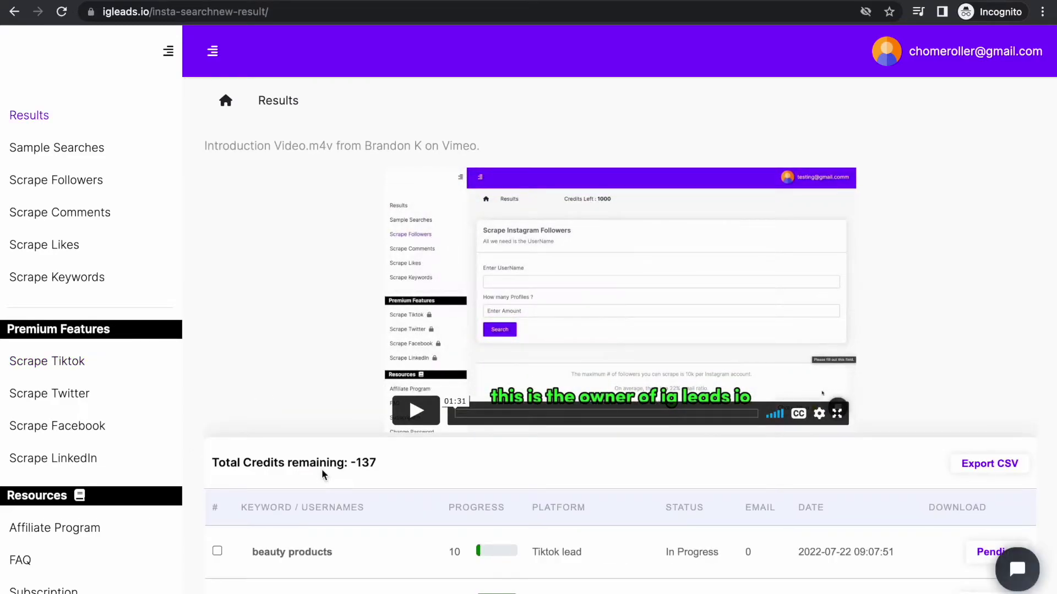
{"action": "scroll", "coordinate": [324, 474], "scroll_direction": "down", "scroll_amount": 2}
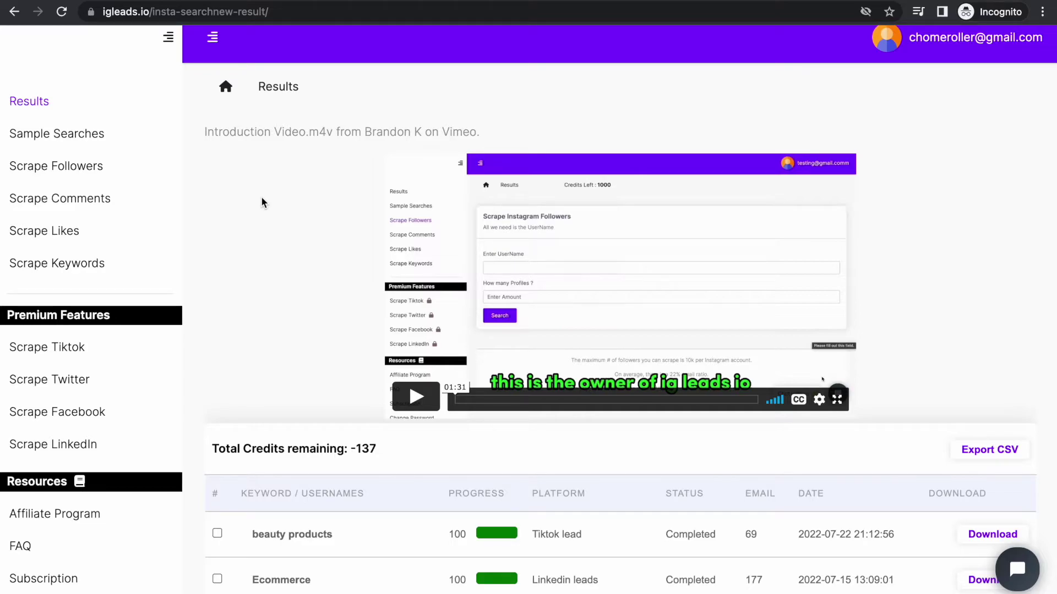
{"action": "scroll", "coordinate": [300, 243], "scroll_direction": "down", "scroll_amount": 2}
{"action": "scroll", "coordinate": [300, 244], "scroll_direction": "down", "scroll_amount": 2}
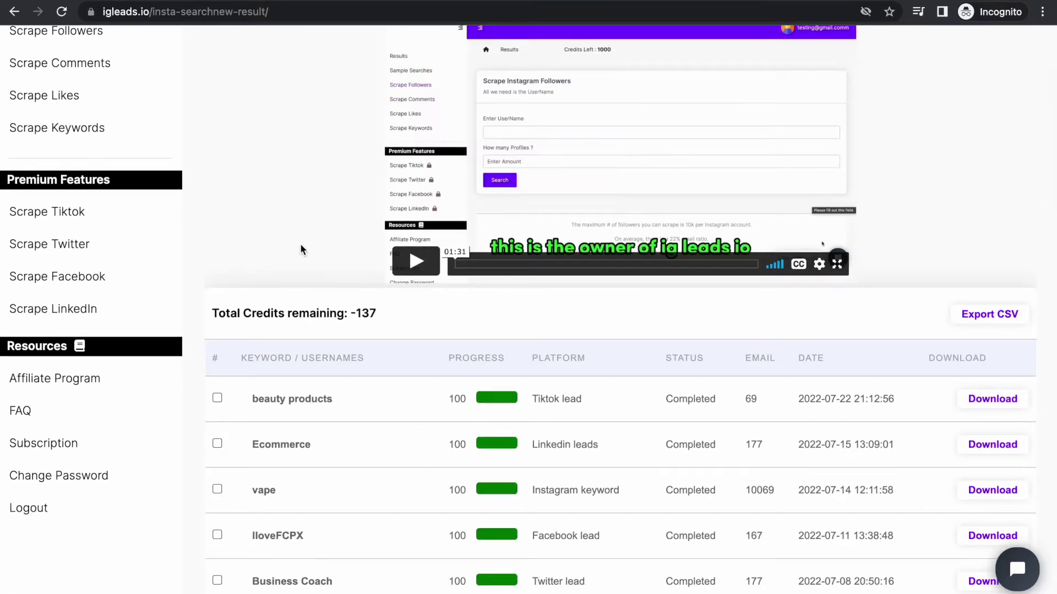
{"action": "scroll", "coordinate": [299, 243], "scroll_direction": "down", "scroll_amount": 1}
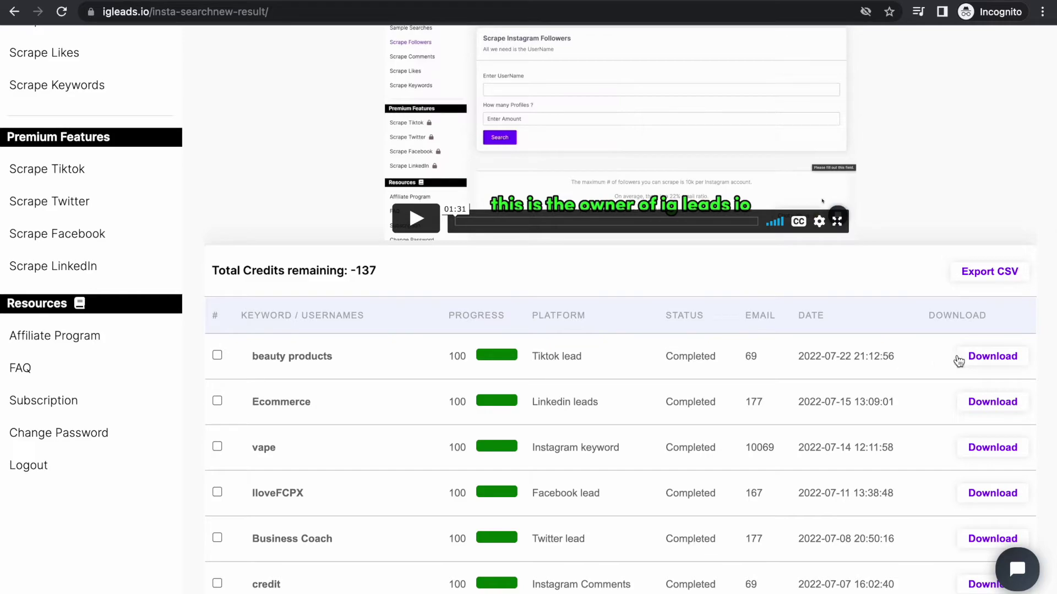
Download the completed 'beauty products' TikTok lead row from the Results table.
{"action": "left_click", "coordinate": [982, 356]}
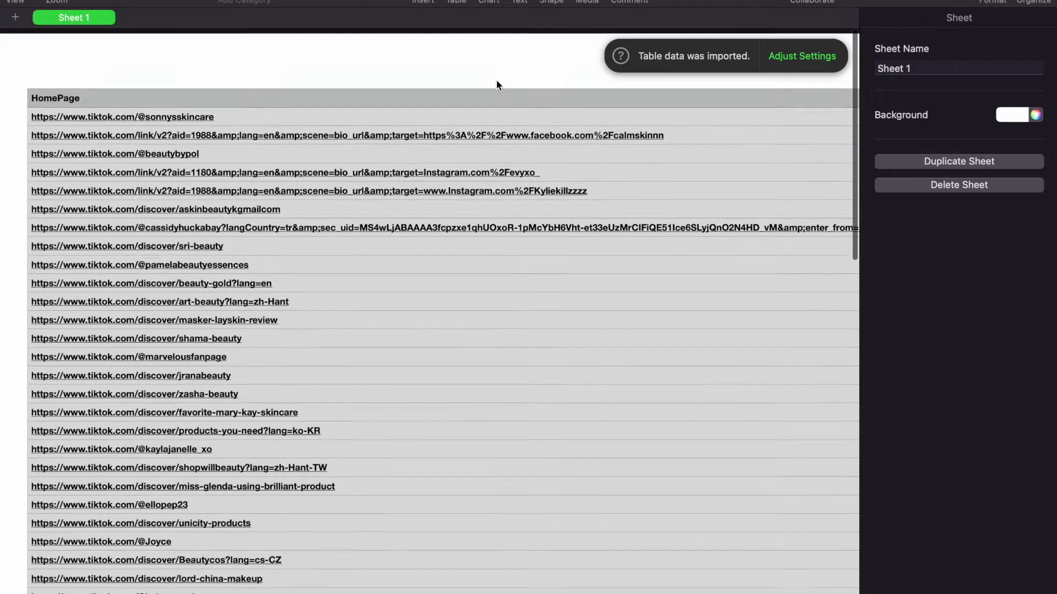
{"action": "scroll", "coordinate": [496, 80], "scroll_direction": "left", "scroll_amount": 5}
{"action": "scroll", "coordinate": [497, 79], "scroll_direction": "left", "scroll_amount": 5}
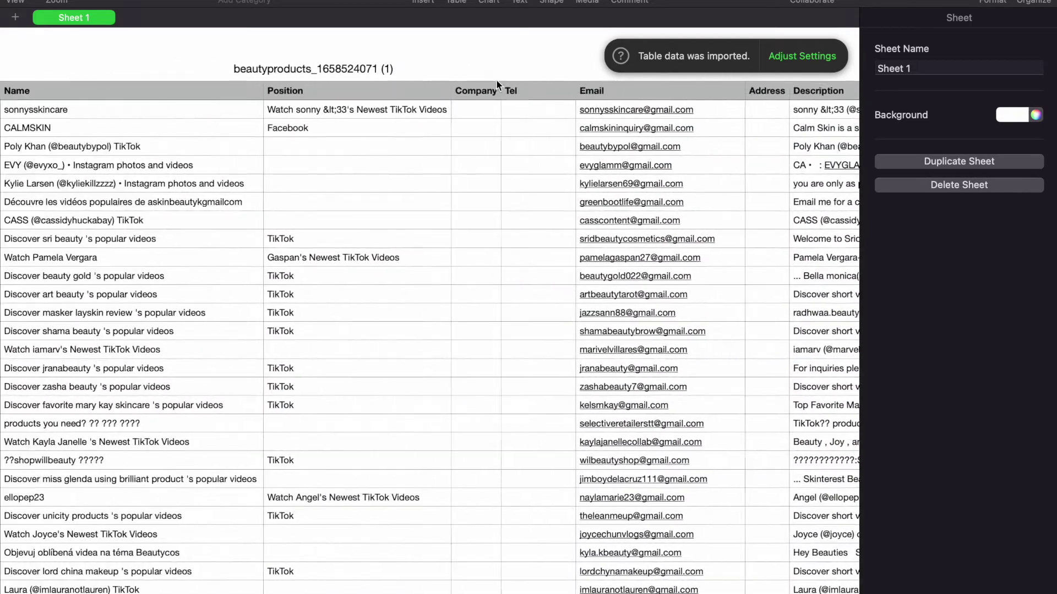
{"action": "scroll", "coordinate": [496, 80], "scroll_direction": "left", "scroll_amount": 5}
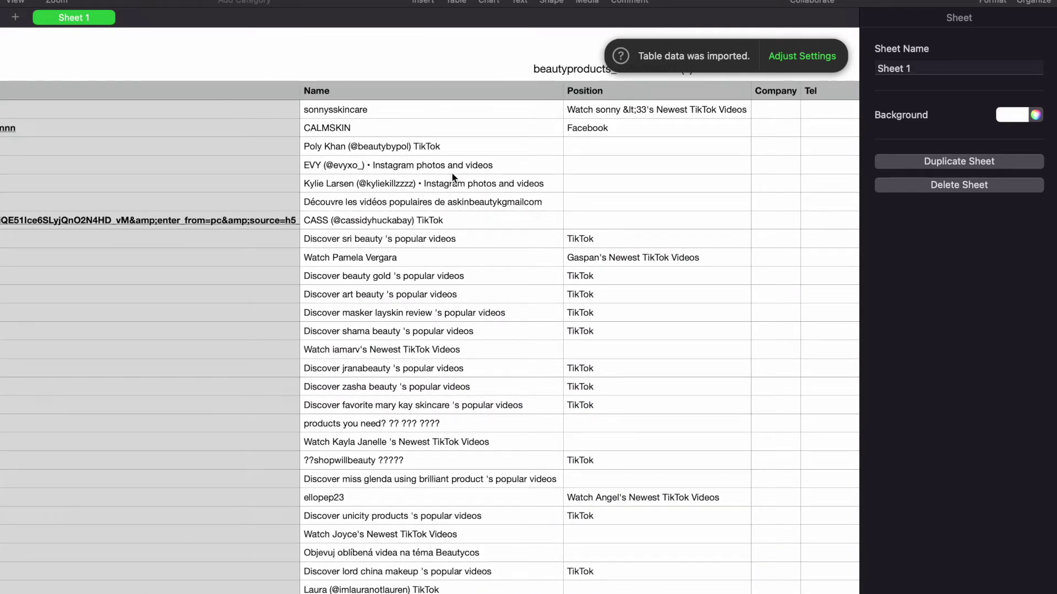
{"action": "scroll", "coordinate": [452, 172], "scroll_direction": "right", "scroll_amount": 5}
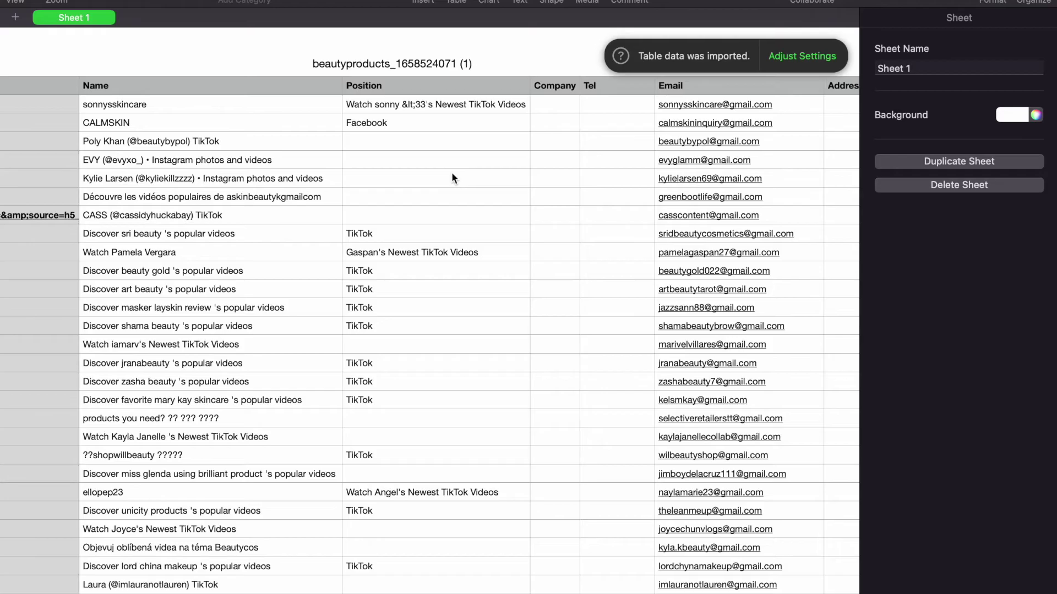
{"action": "scroll", "coordinate": [452, 172], "scroll_direction": "right", "scroll_amount": 3}
{"action": "scroll", "coordinate": [550, 150], "scroll_direction": "down", "scroll_amount": 3}
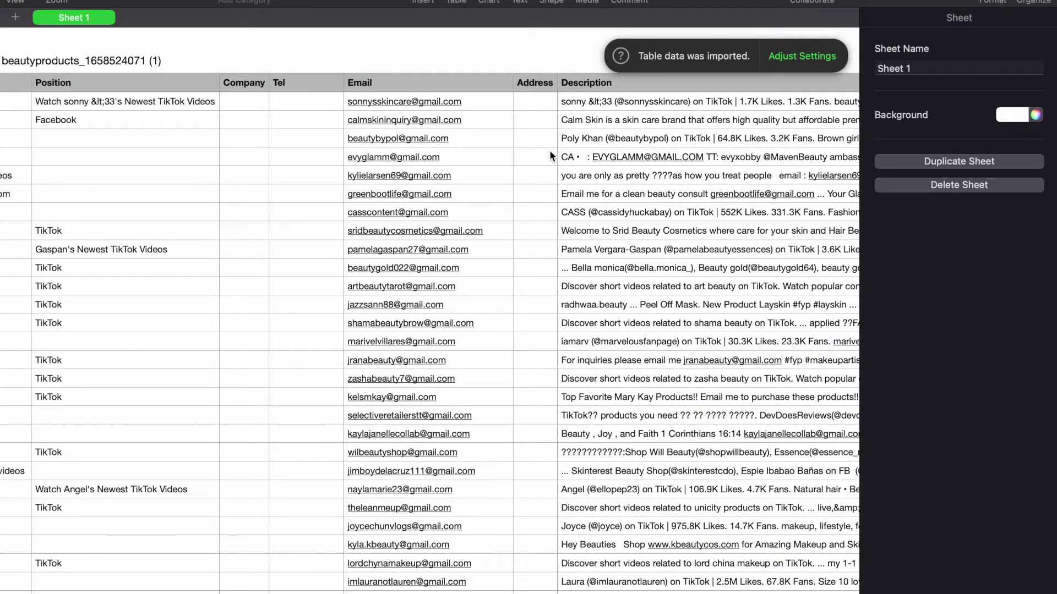
{"action": "scroll", "coordinate": [550, 149], "scroll_direction": "left", "scroll_amount": 1}
{"action": "scroll", "coordinate": [389, 197], "scroll_direction": "left", "scroll_amount": 5}
{"action": "scroll", "coordinate": [389, 197], "scroll_direction": "up", "scroll_amount": 2}
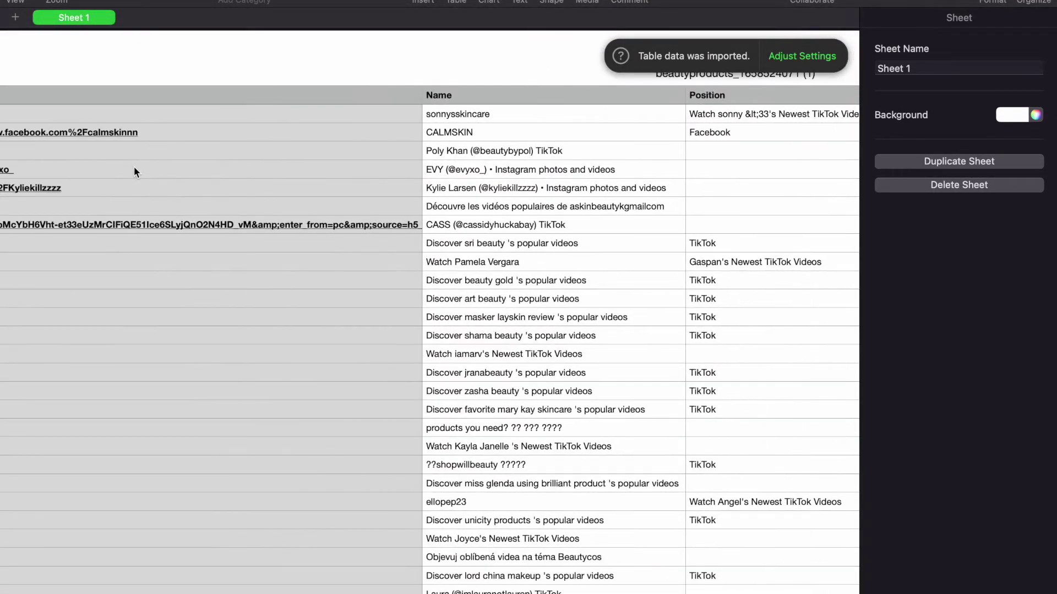
{"action": "scroll", "coordinate": [134, 166], "scroll_direction": "left", "scroll_amount": 4}
{"action": "scroll", "coordinate": [120, 146], "scroll_direction": "left", "scroll_amount": 4}
{"action": "scroll", "coordinate": [120, 146], "scroll_direction": "left", "scroll_amount": 3}
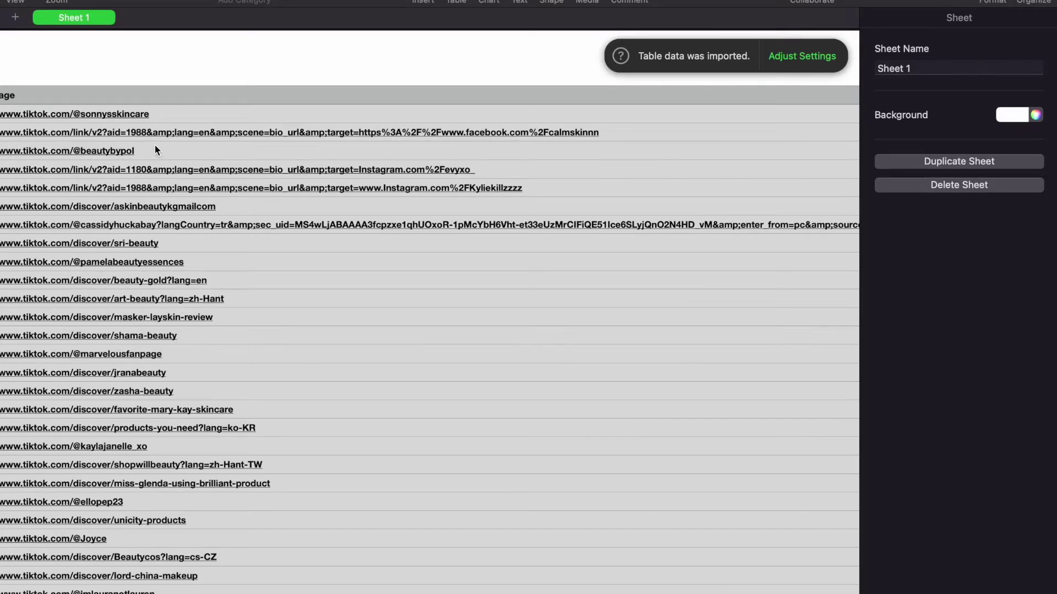
{"action": "scroll", "coordinate": [154, 150], "scroll_direction": "left", "scroll_amount": 2}
View the sonnysskincare TikTok profile from the first HomePage link, then leave full screen.
{"action": "left_click", "coordinate": [165, 113]}
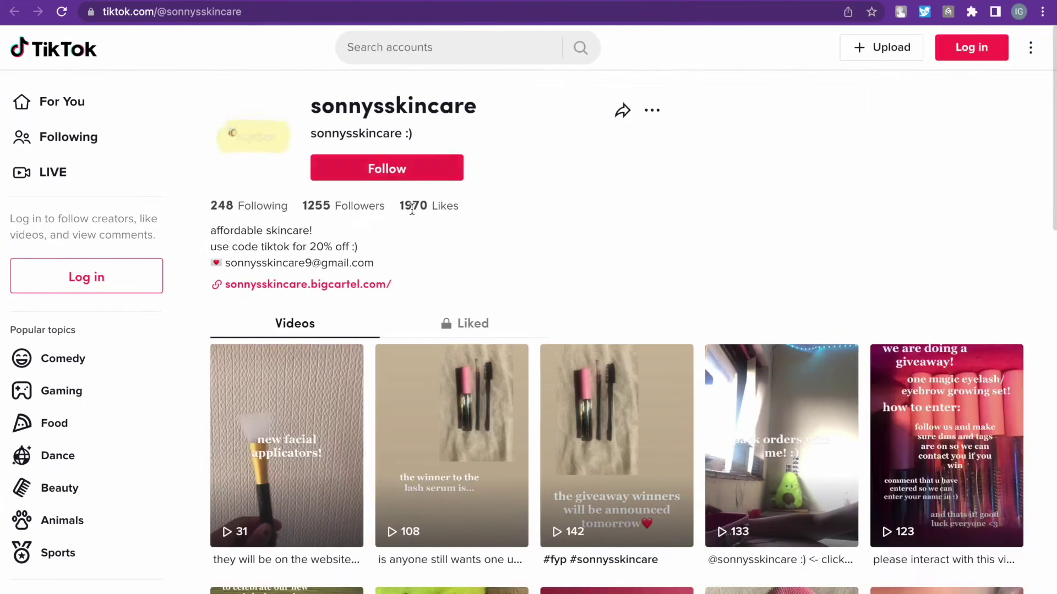
{"action": "scroll", "coordinate": [501, 259], "scroll_direction": "down", "scroll_amount": 5}
{"action": "scroll", "coordinate": [501, 259], "scroll_direction": "up", "scroll_amount": 5}
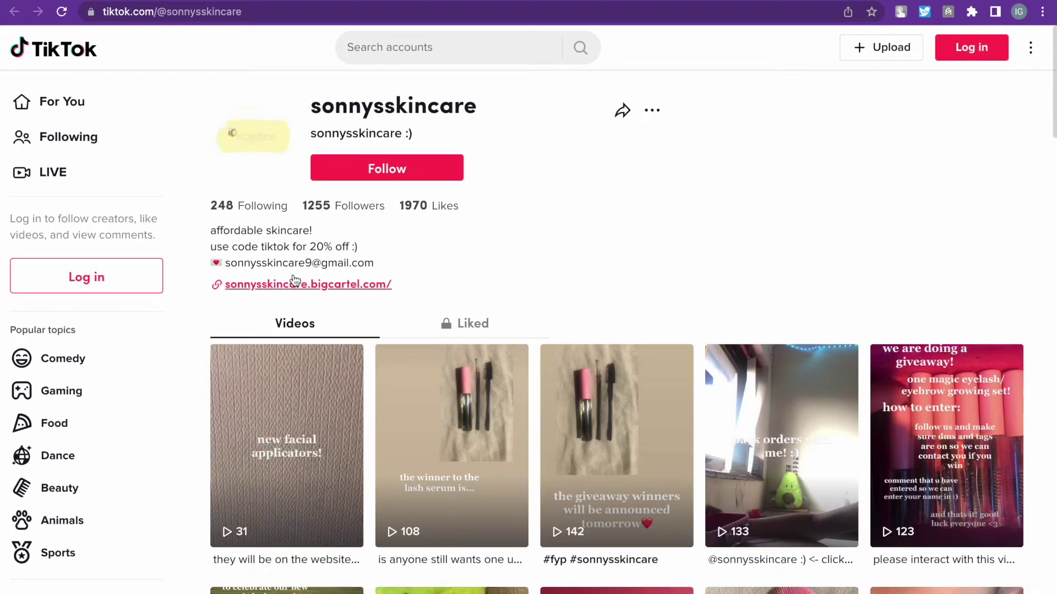
{"action": "scroll", "coordinate": [324, 405], "scroll_direction": "down", "scroll_amount": 1}
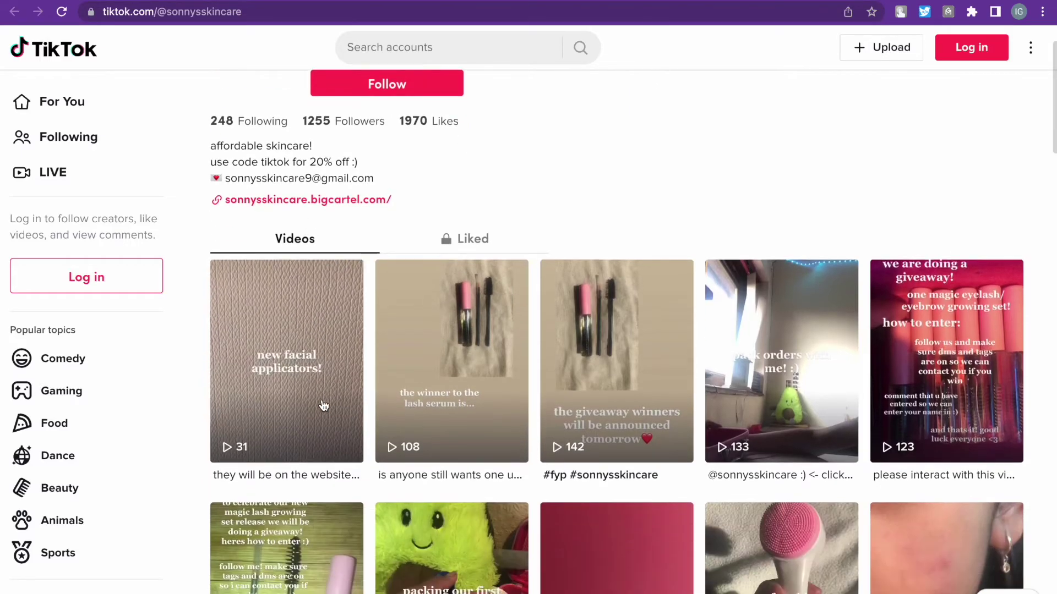
{"action": "scroll", "coordinate": [426, 336], "scroll_direction": "down", "scroll_amount": 1}
{"action": "scroll", "coordinate": [426, 336], "scroll_direction": "down", "scroll_amount": 2}
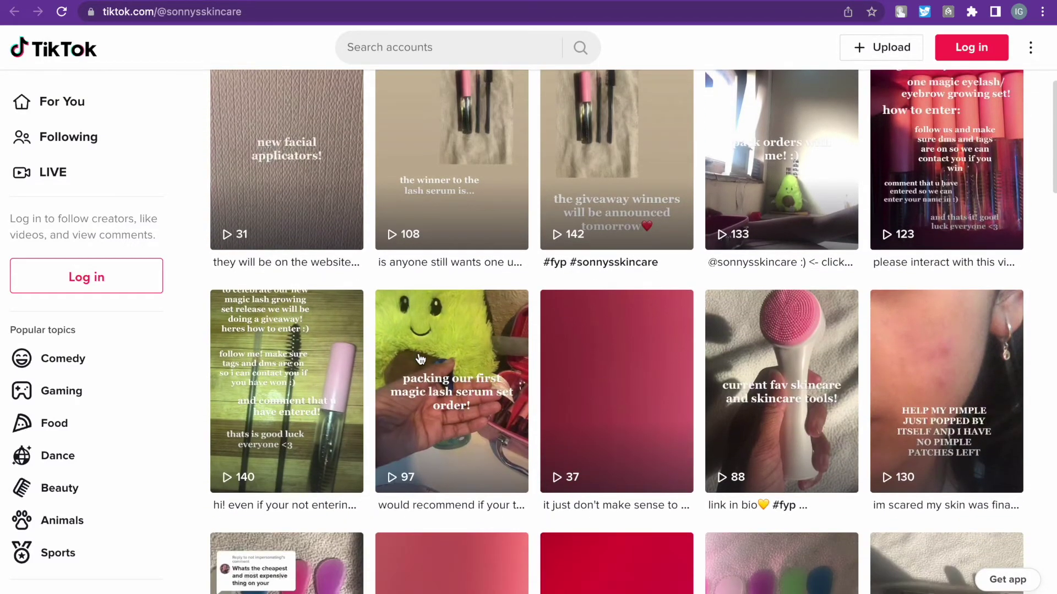
{"action": "scroll", "coordinate": [420, 358], "scroll_direction": "down", "scroll_amount": 3}
{"action": "scroll", "coordinate": [419, 359], "scroll_direction": "down", "scroll_amount": 3}
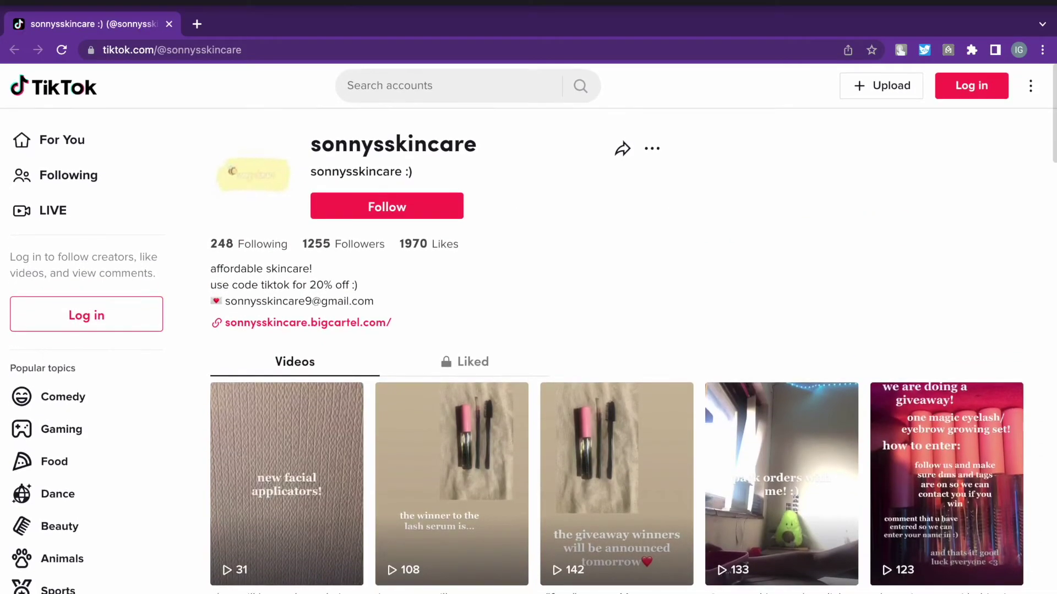
{"action": "key", "text": "ctrl+super+f"}
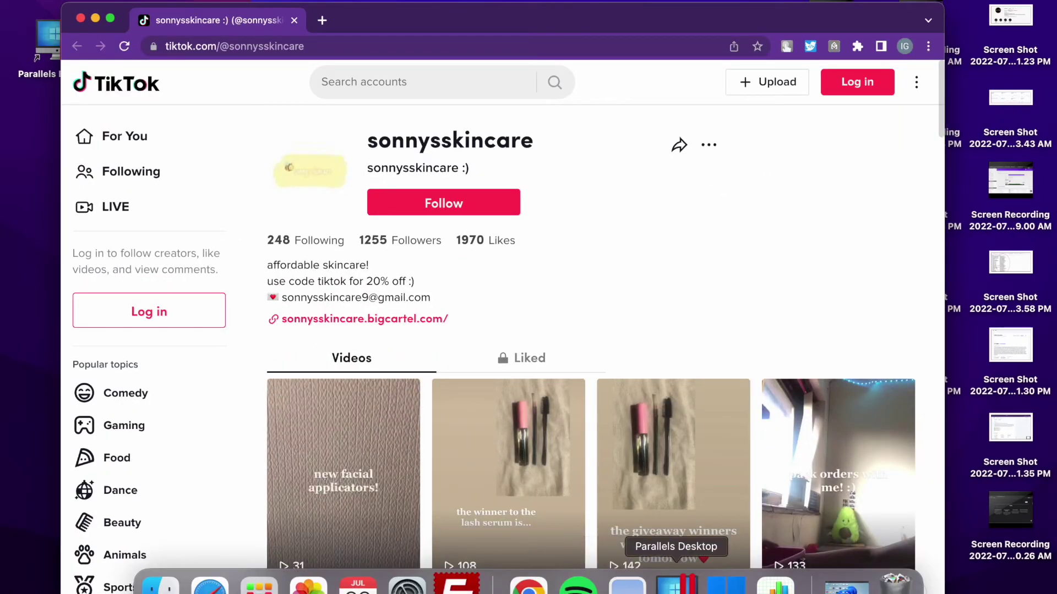
Return to the Numbers sheet and follow the row-14 shama-beauty URL to its TikTok discover page.
{"action": "left_click", "coordinate": [774, 585]}
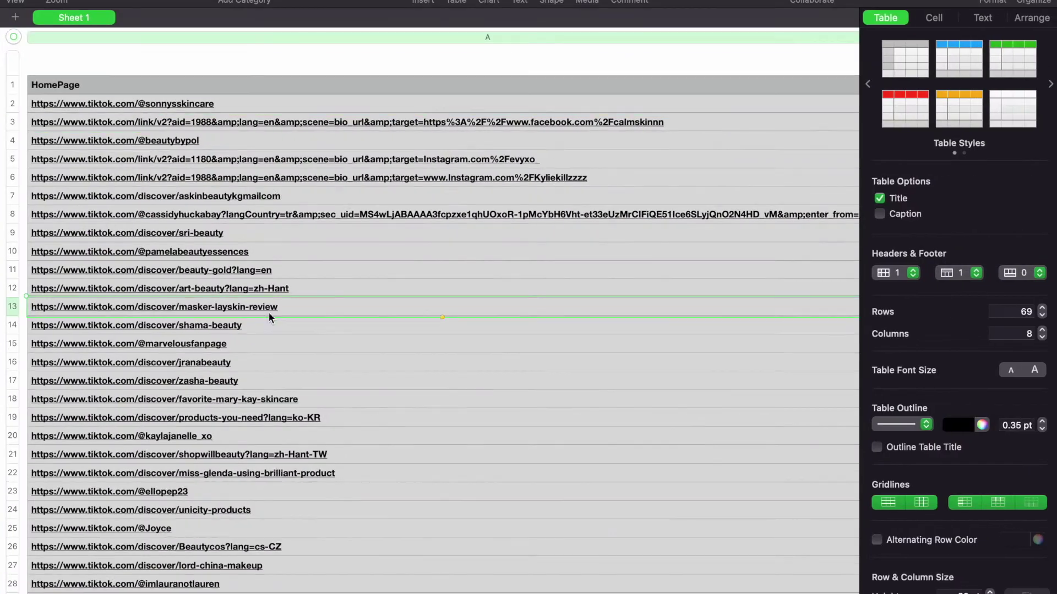
{"action": "left_click", "coordinate": [208, 325]}
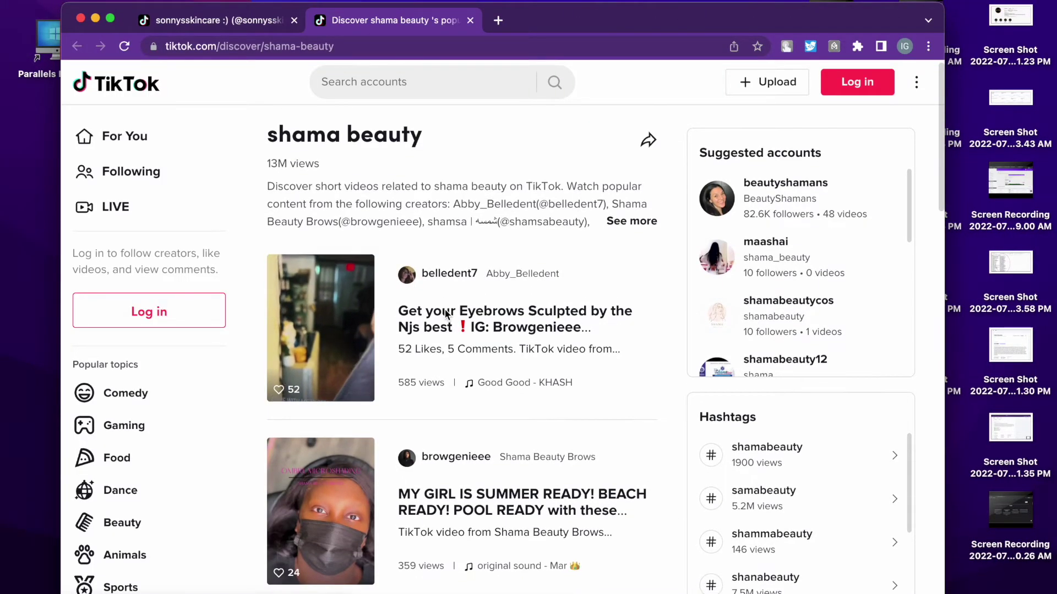
{"action": "scroll", "coordinate": [444, 308], "scroll_direction": "down", "scroll_amount": 3}
{"action": "scroll", "coordinate": [445, 307], "scroll_direction": "down", "scroll_amount": 3}
{"action": "scroll", "coordinate": [444, 308], "scroll_direction": "down", "scroll_amount": 5}
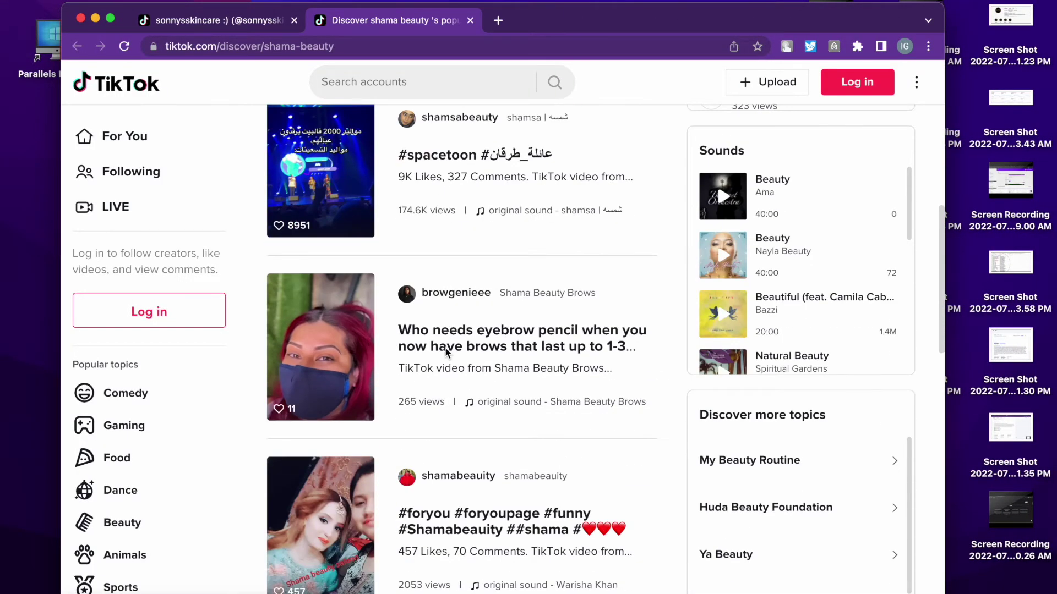
{"action": "scroll", "coordinate": [446, 367], "scroll_direction": "down", "scroll_amount": 2}
{"action": "scroll", "coordinate": [446, 367], "scroll_direction": "down", "scroll_amount": 3}
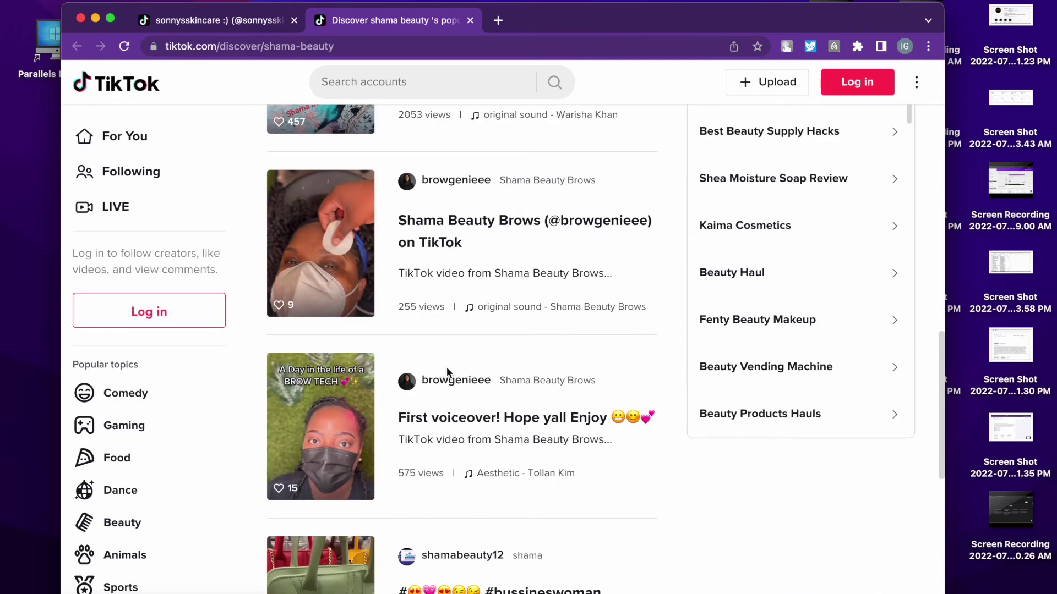
{"action": "scroll", "coordinate": [446, 368], "scroll_direction": "up", "scroll_amount": 10}
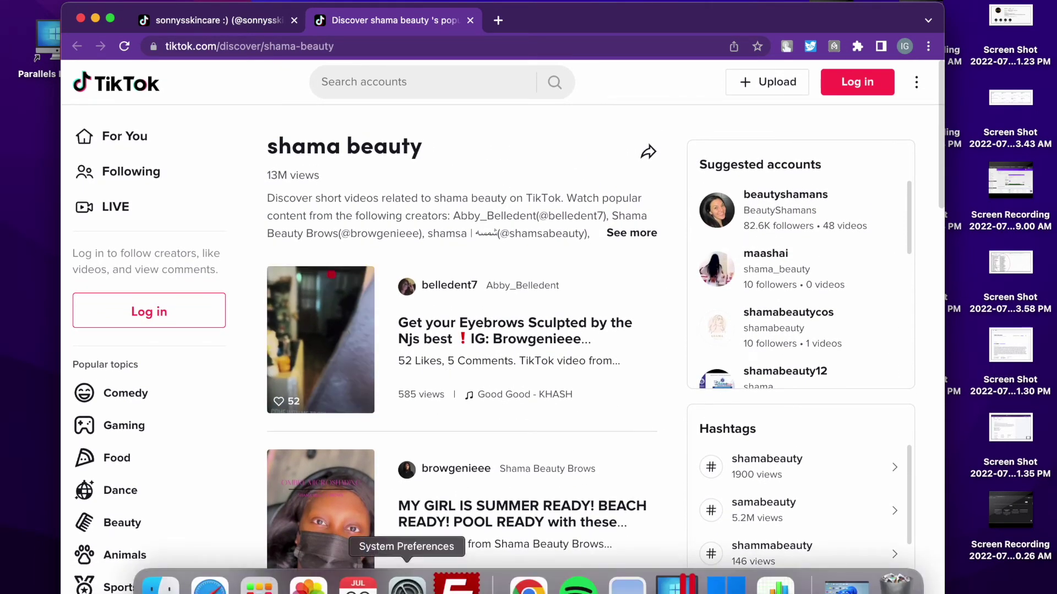